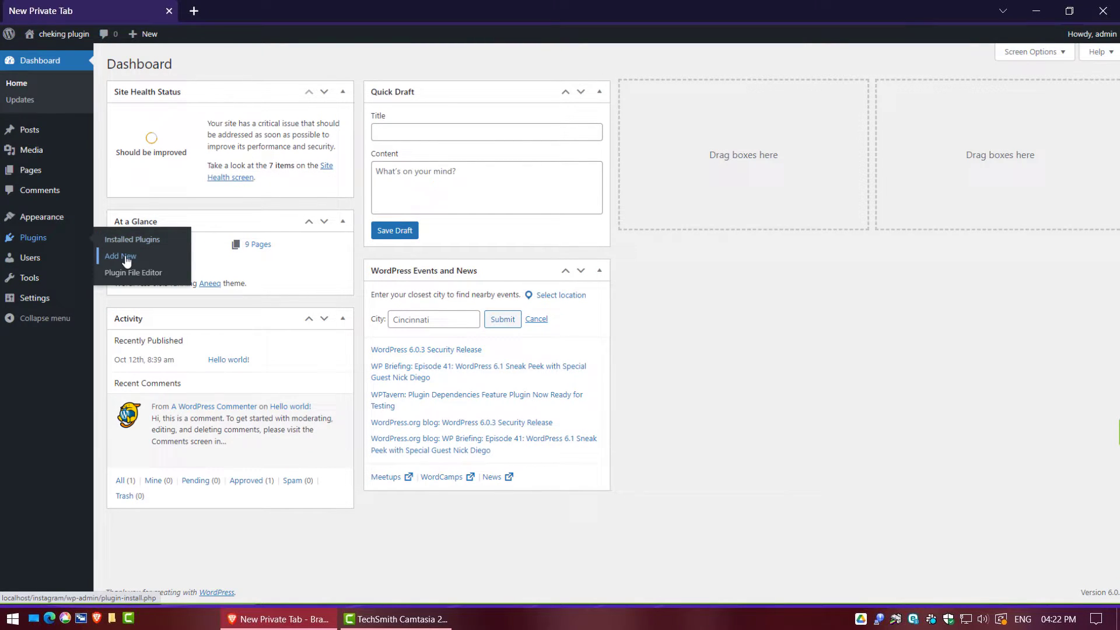
Search the plugin directory for 'instagram', then install and activate Social Media Feed For Instagram.
left_click(126, 261)
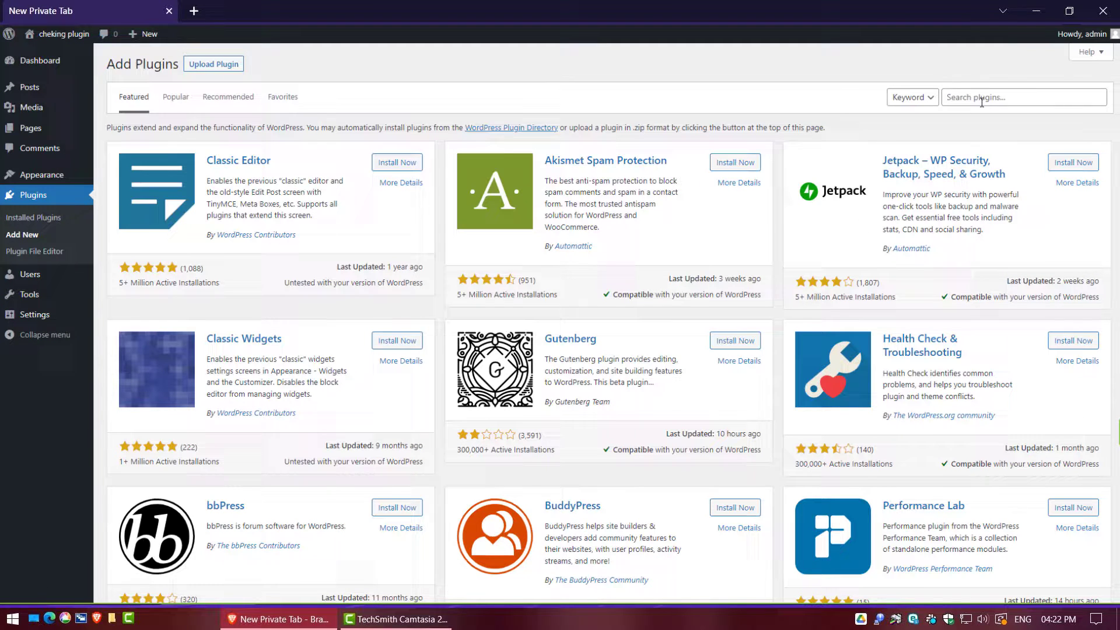
left_click(982, 100)
type("instagram")
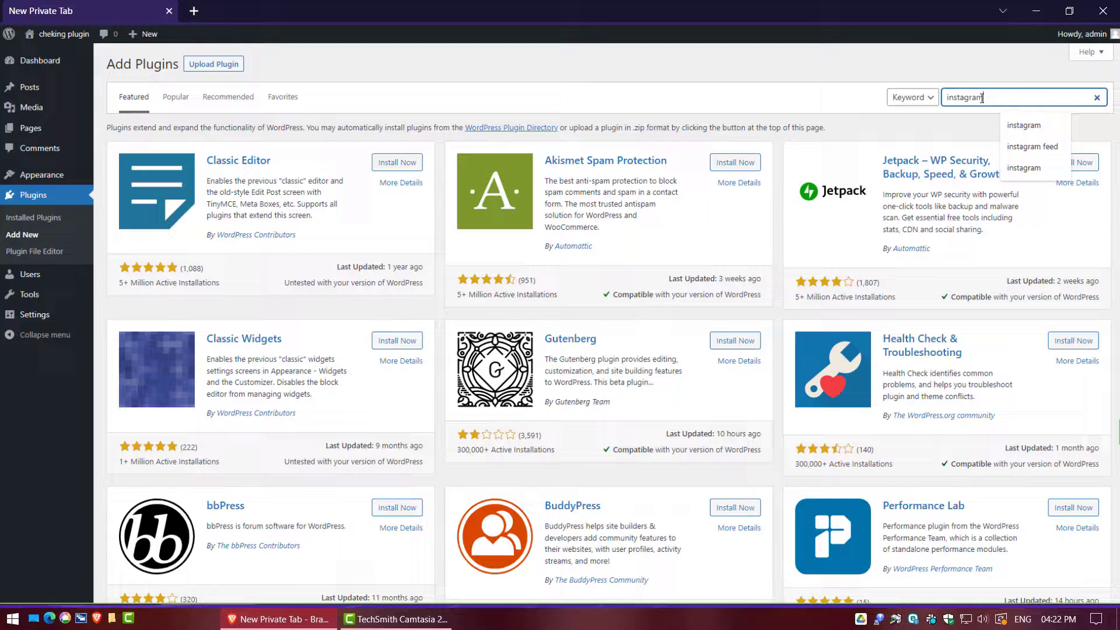
key("Return")
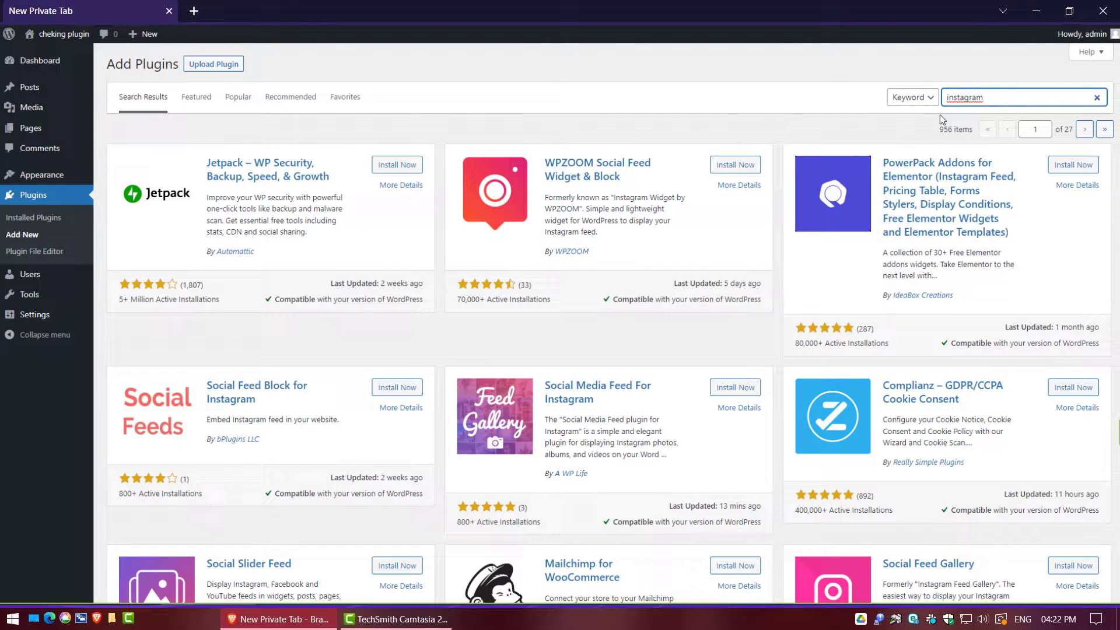
left_click(741, 391)
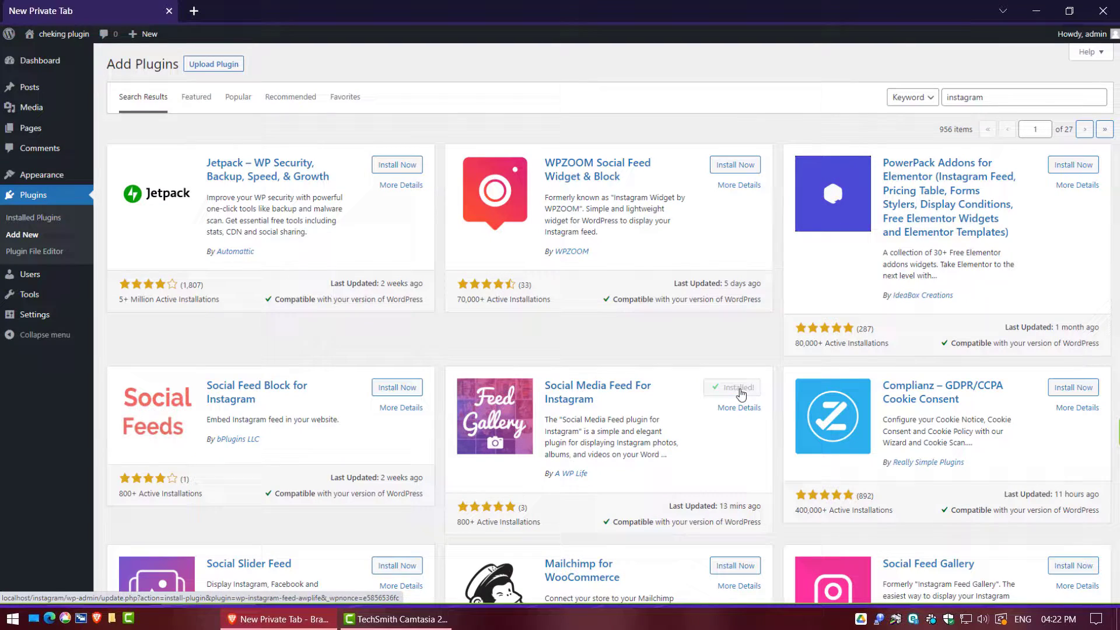
left_click(741, 391)
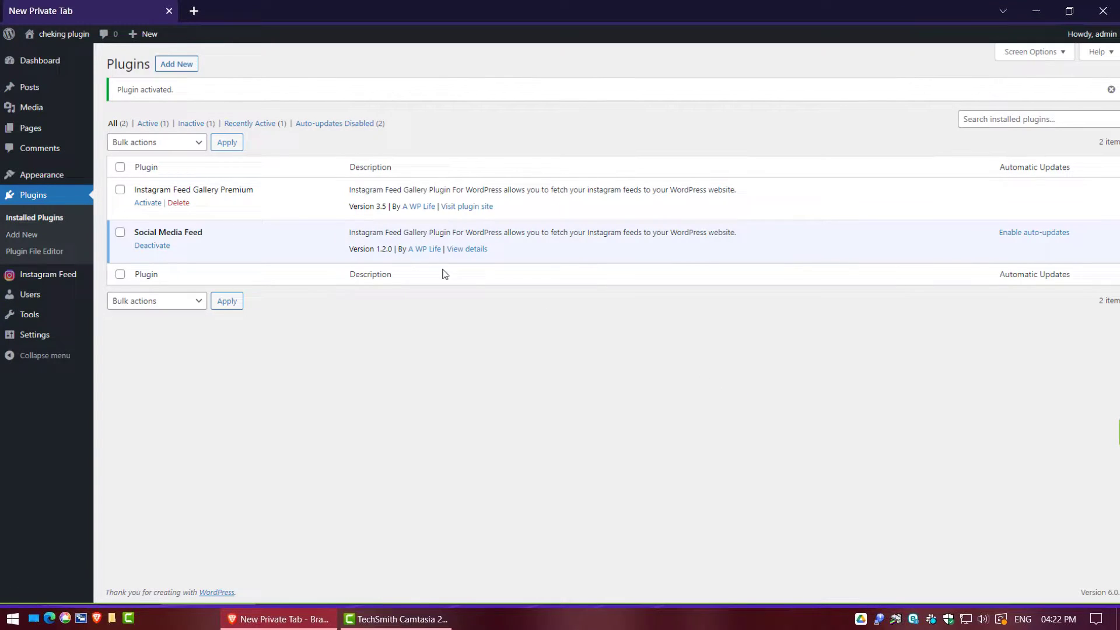
Generate the Instagram Feed gallery shortcode, copy it, and close the shortcode window.
left_click(55, 276)
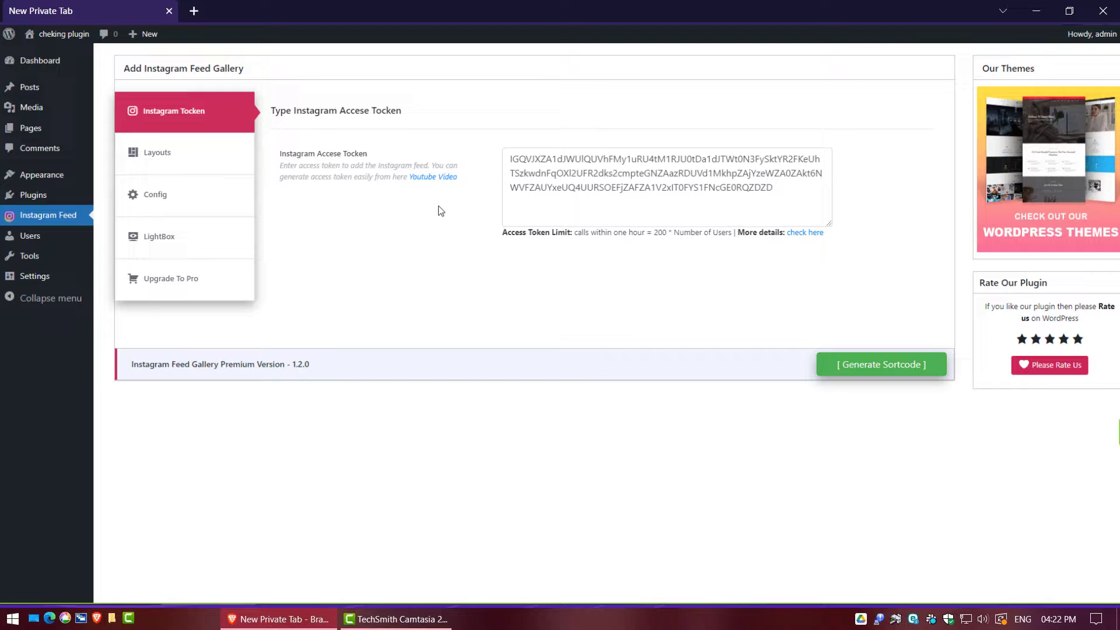
left_click(865, 365)
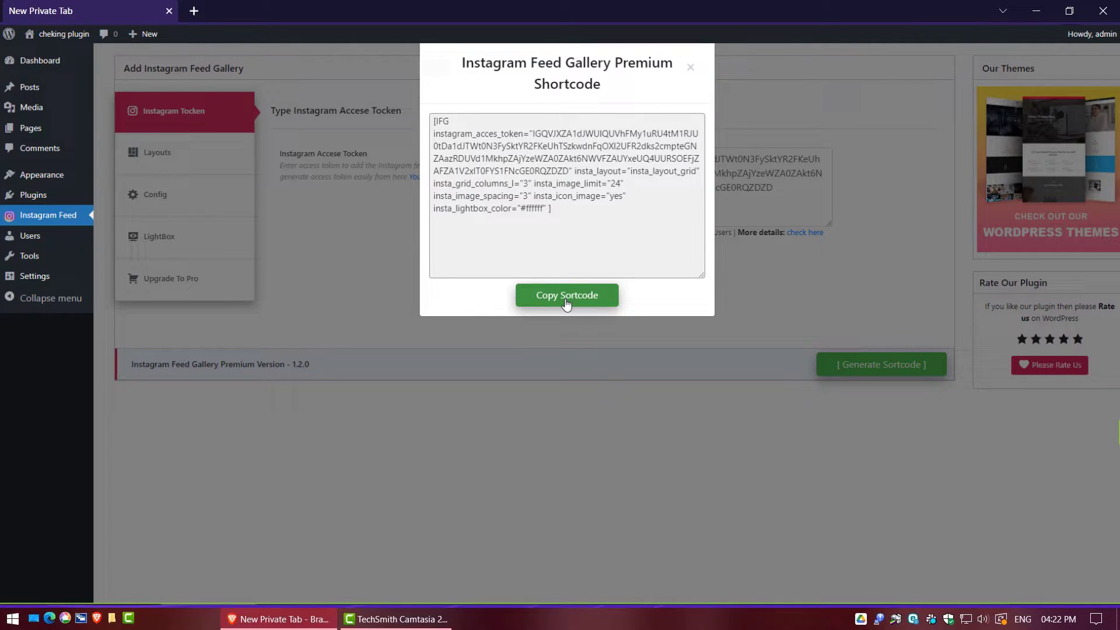
left_click(566, 298)
left_click(690, 69)
mouse_move(30, 128)
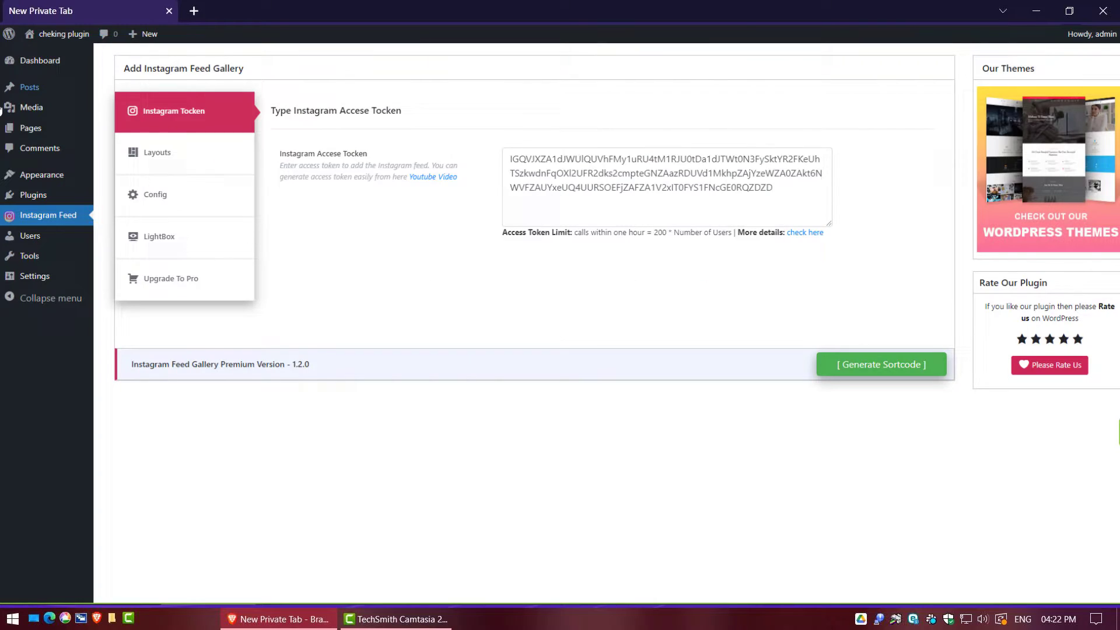
Create a new page titled 'My Instagram' and paste the feed shortcode into its body.
left_click(120, 147)
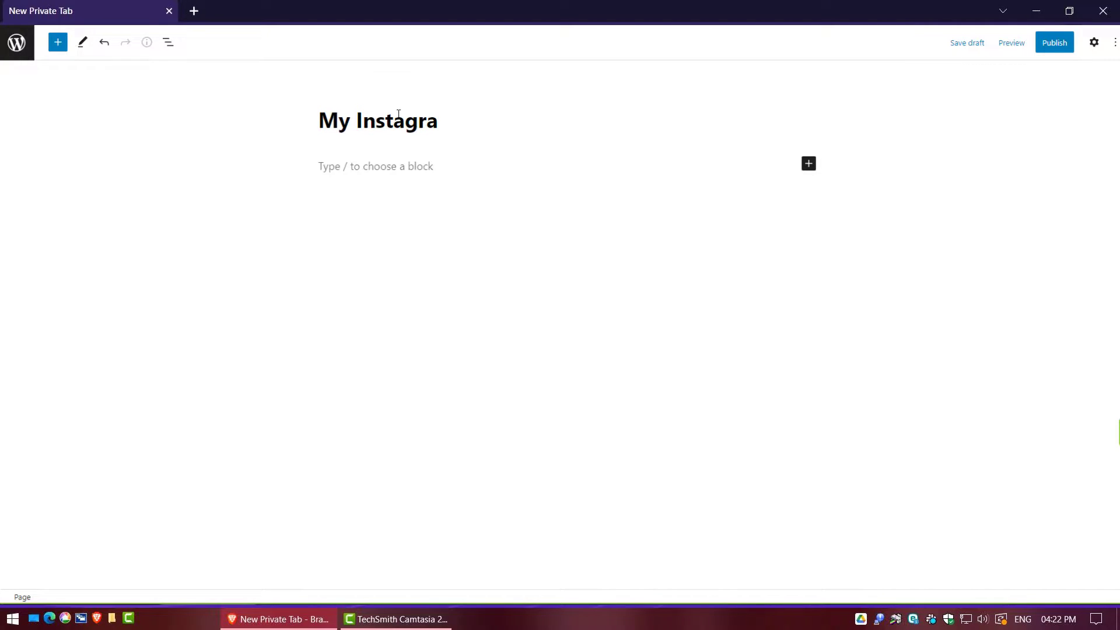
left_click(391, 165)
right_click(392, 165)
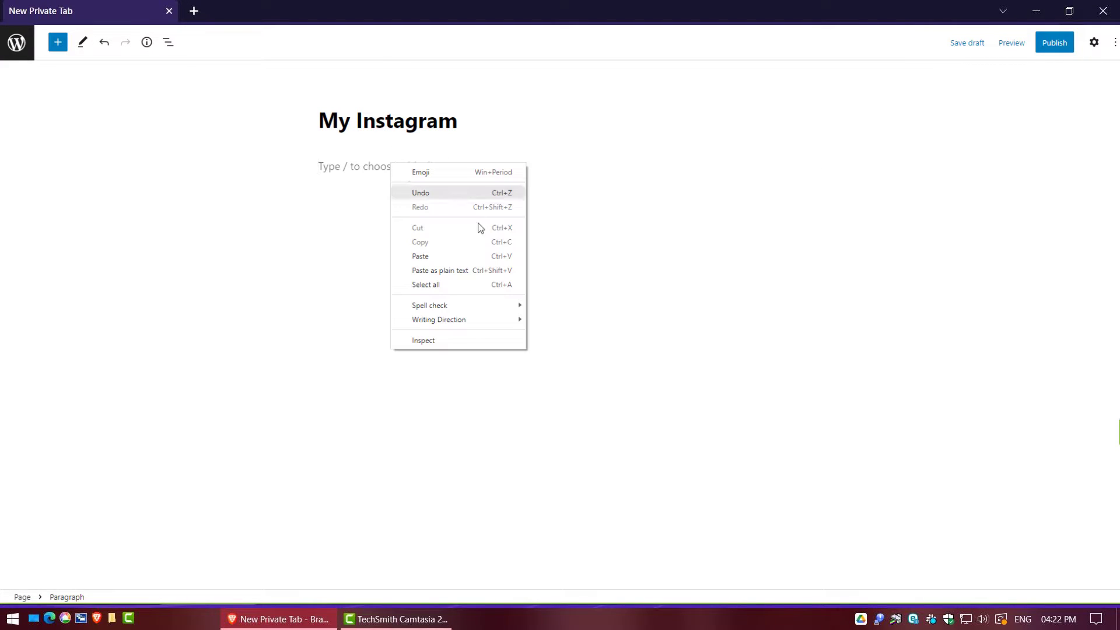
left_click(468, 258)
Publish the My Instagram page and view it live.
left_click(1055, 42)
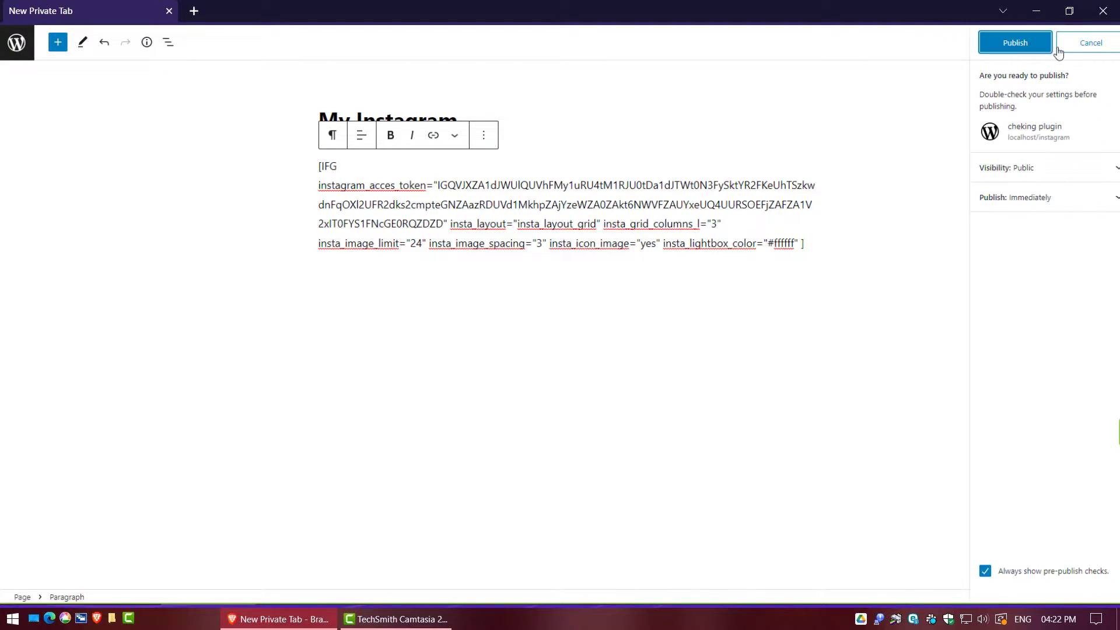
left_click(1016, 44)
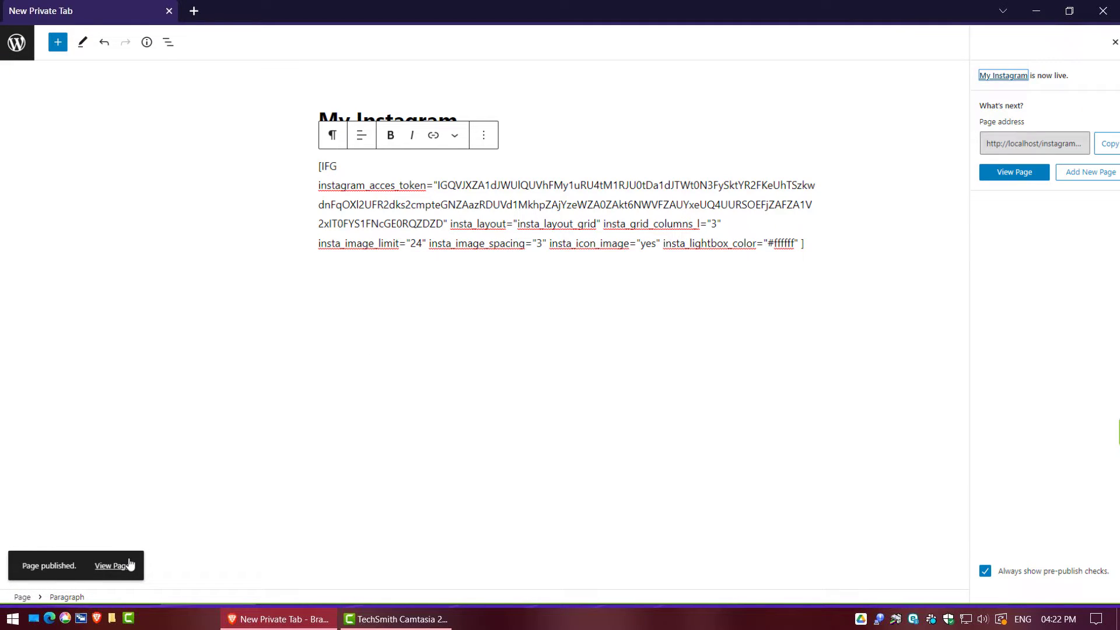
left_click(128, 565)
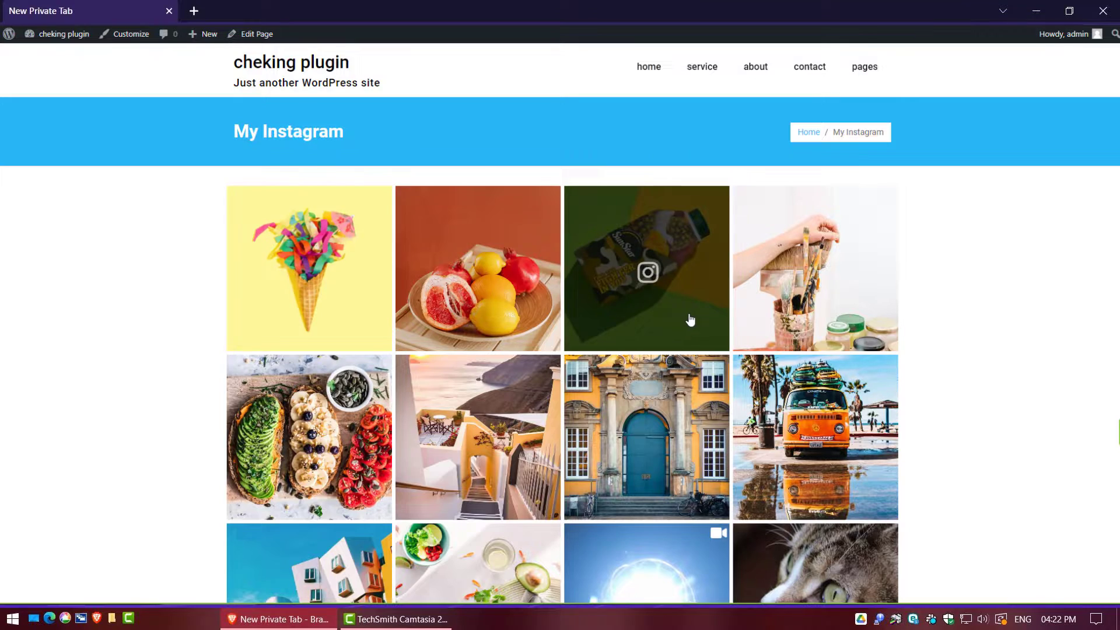
scroll(560, 325, "down", 4)
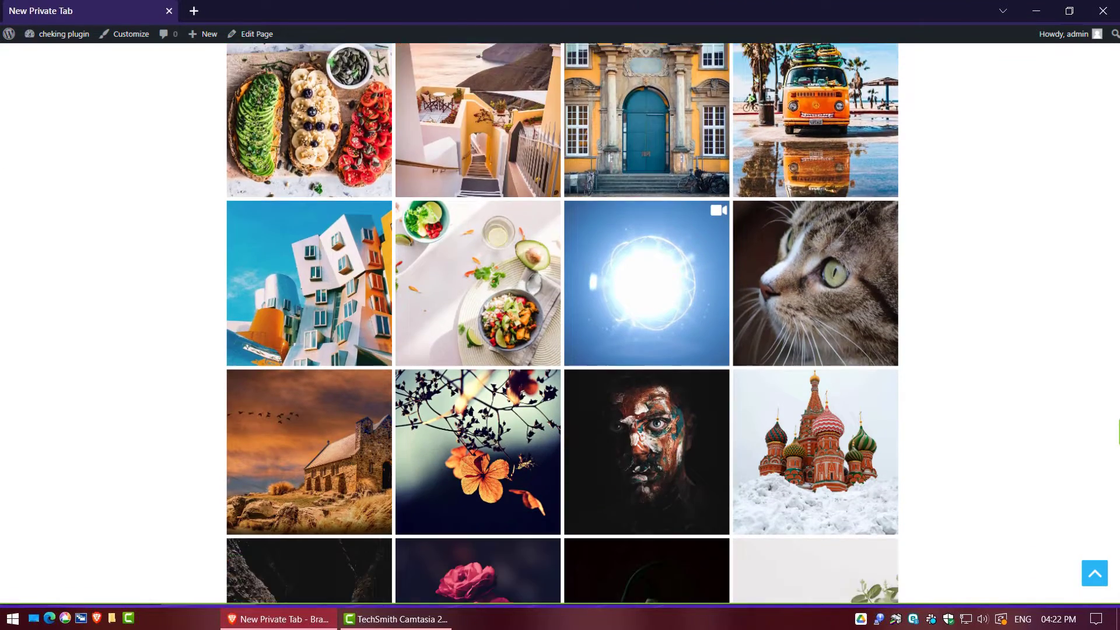
scroll(1118, 207, "down", 3)
scroll(1118, 208, "down", 1)
scroll(1117, 208, "up", 5)
scroll(1118, 207, "up", 2)
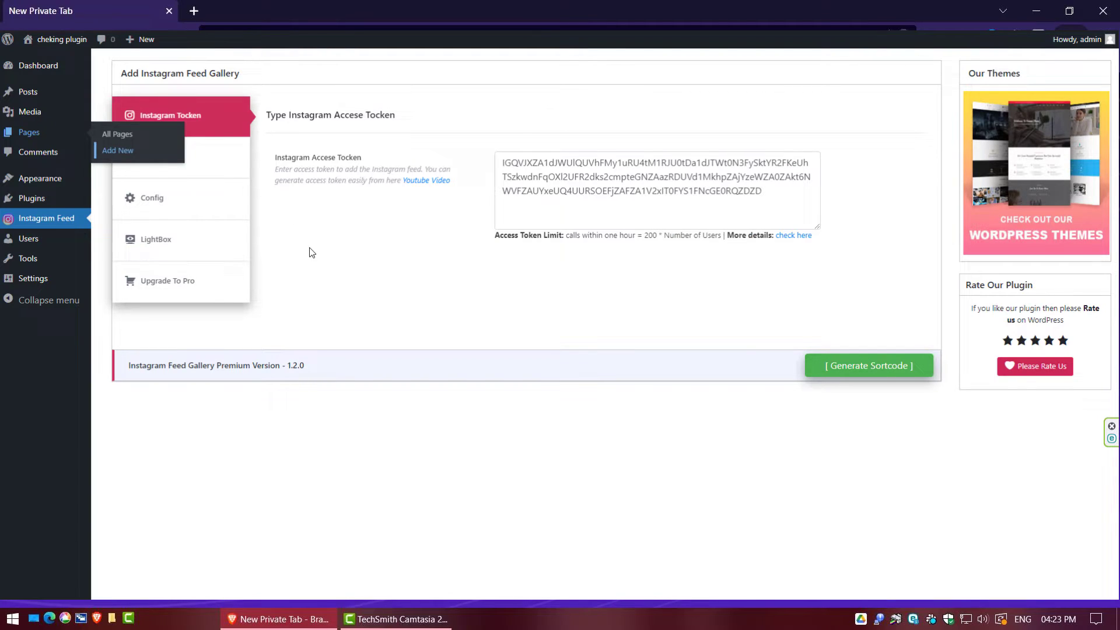
Raise the gallery image limit from 24 to 30 and turn on photo captions.
left_click(176, 158)
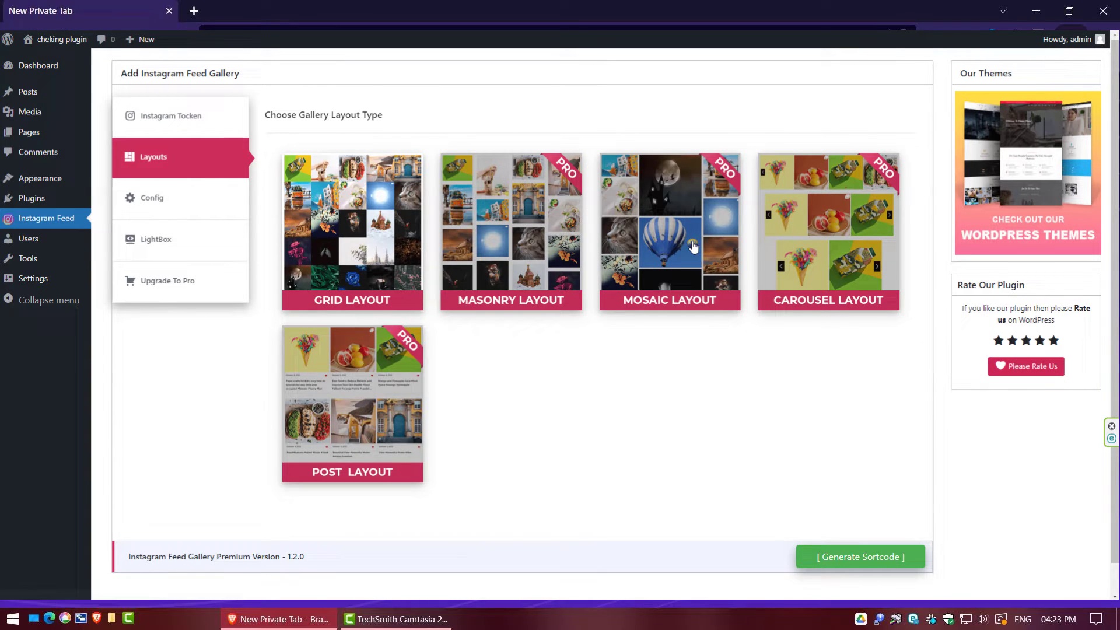
left_click(182, 198)
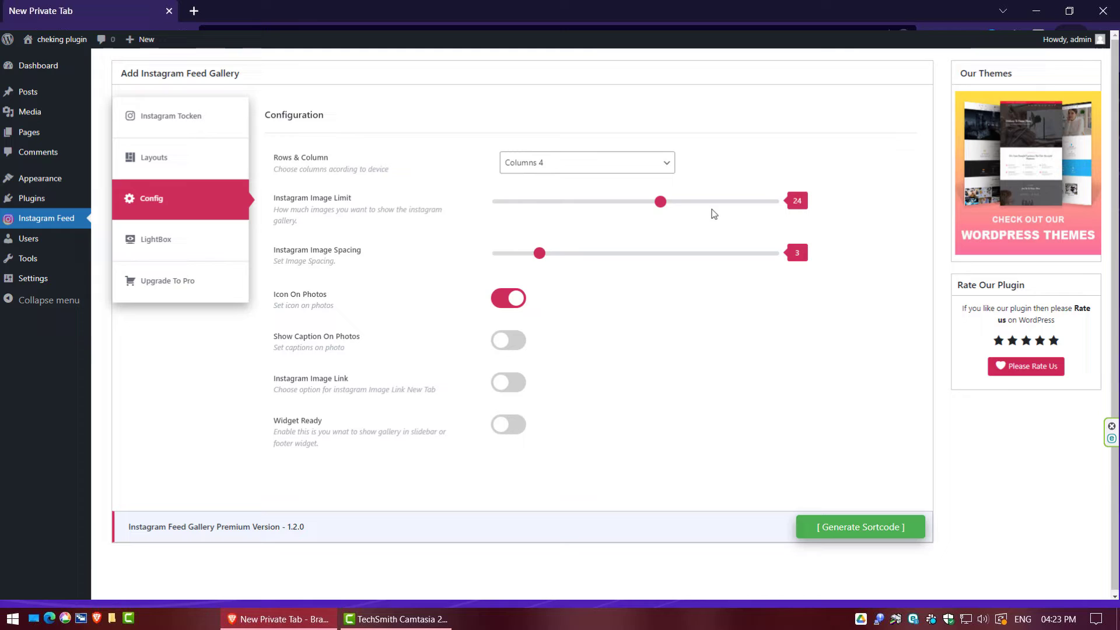
left_click_drag(663, 206, 703, 209)
left_click(512, 343)
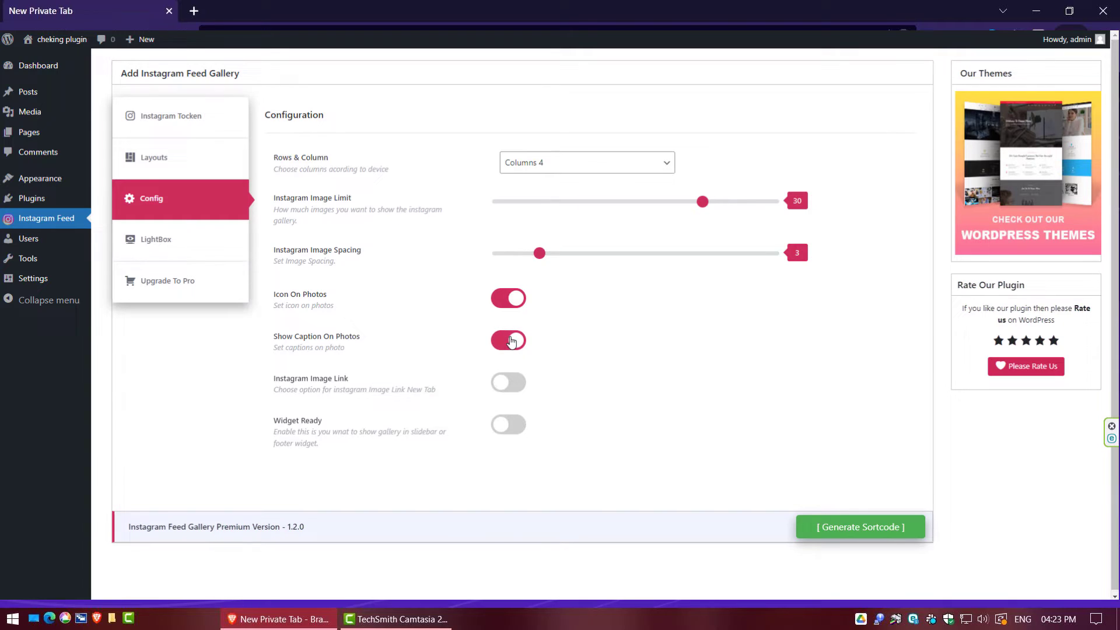
Enable the gallery lightbox and look at its colour choices.
left_click(190, 240)
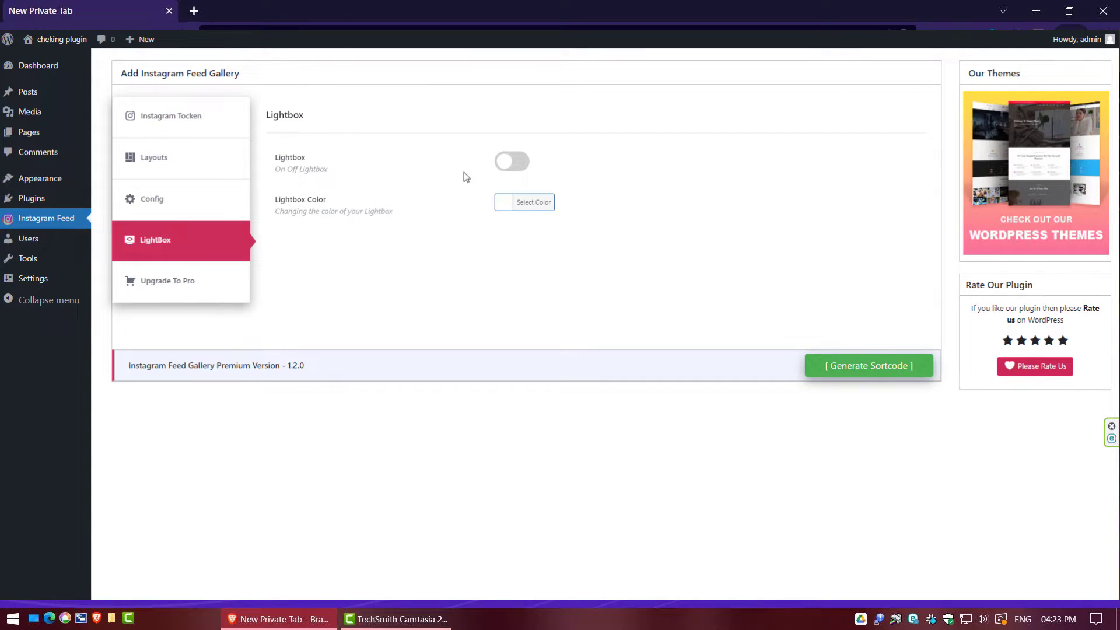
left_click(521, 171)
left_click(530, 202)
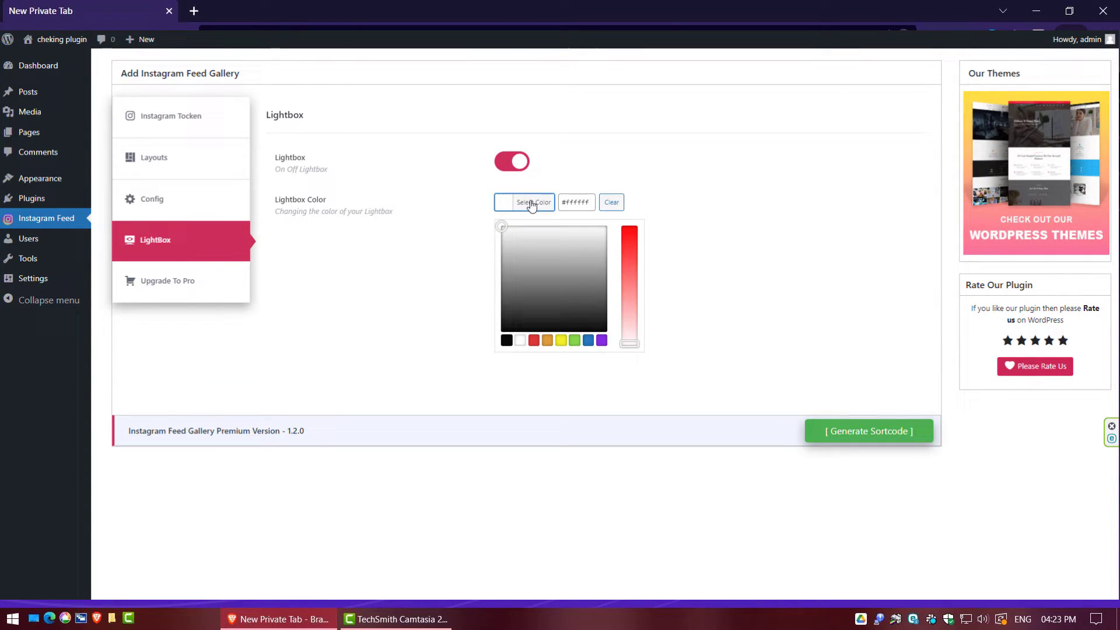
Generate the new gallery shortcode with captions and lightbox, and copy it.
left_click(901, 366)
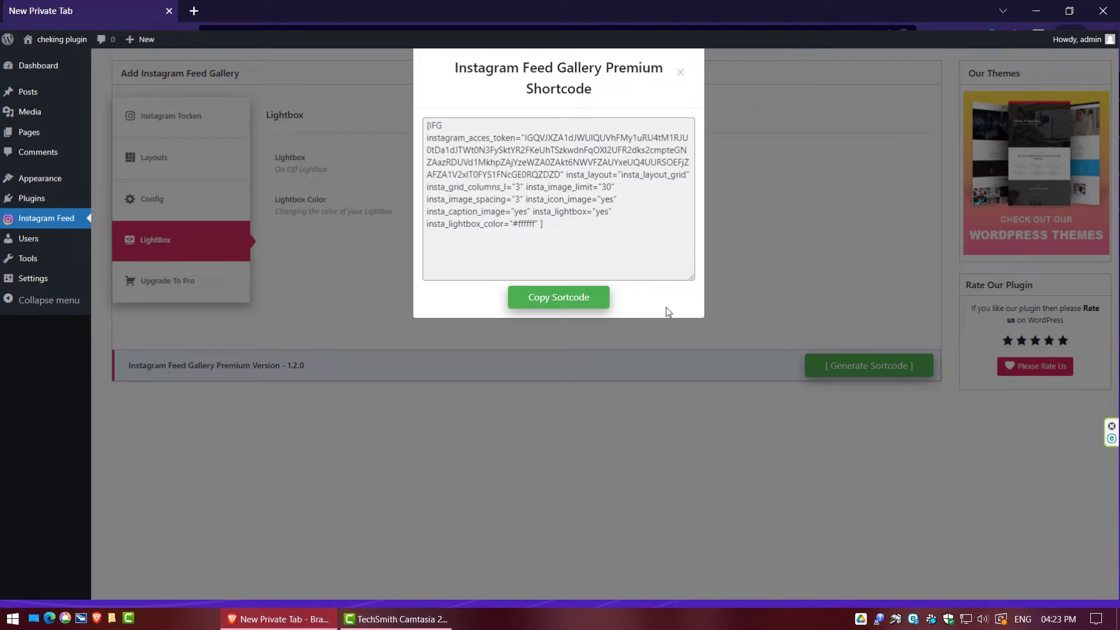
left_click(561, 304)
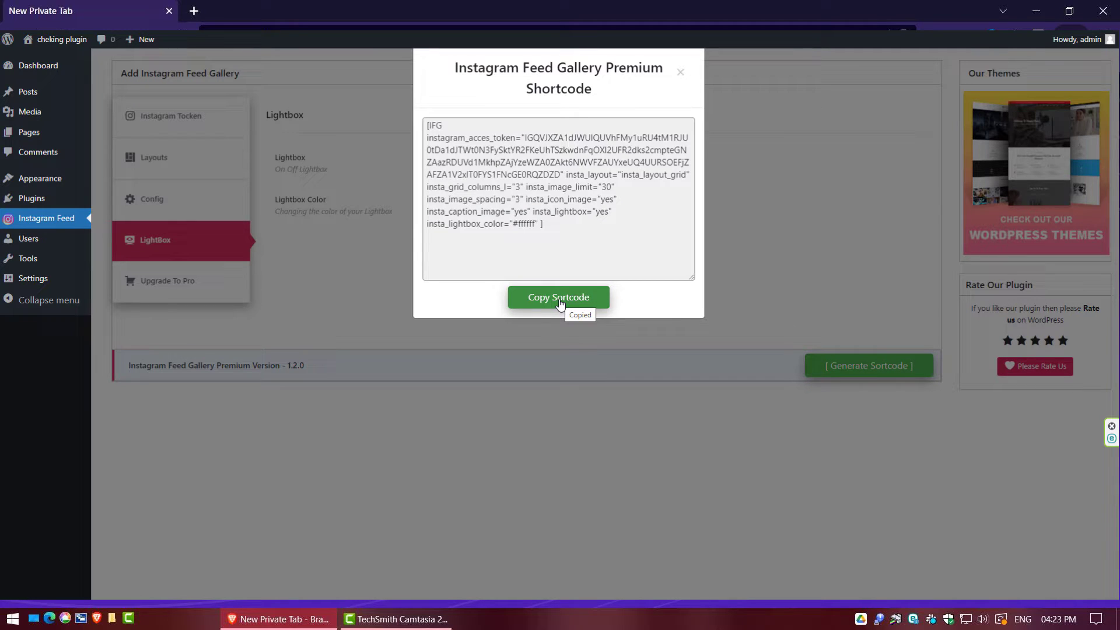
left_click(561, 304)
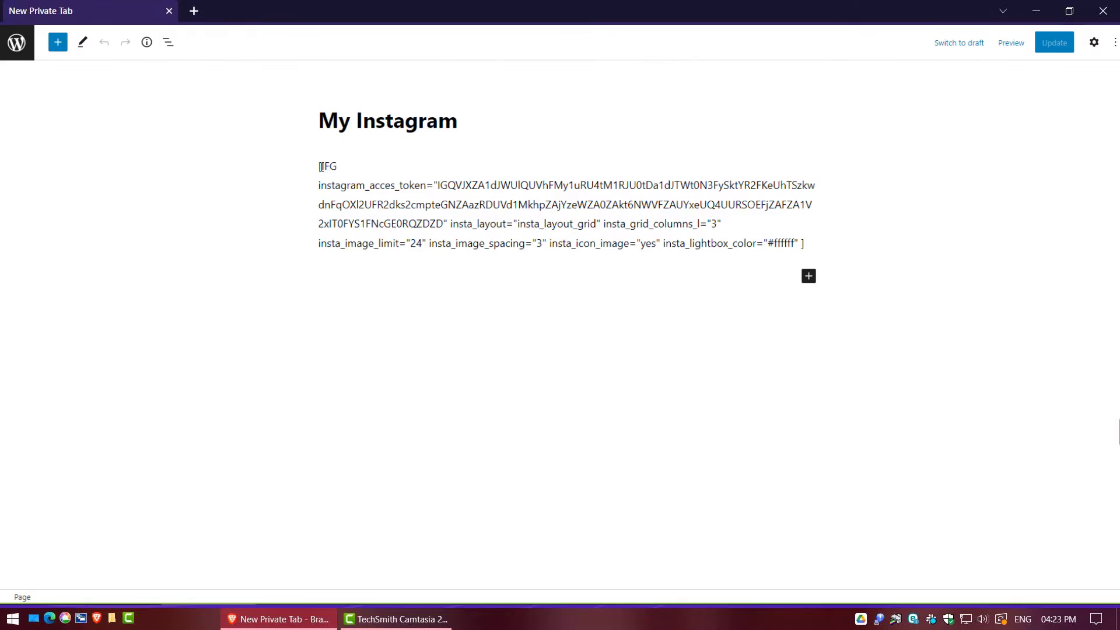
Replace the old shortcode on My Instagram with the new one, update the page, and view it live.
mouse_move(319, 166)
left_mouse_down()
mouse_move(533, 220)
mouse_move(819, 253)
left_mouse_up()
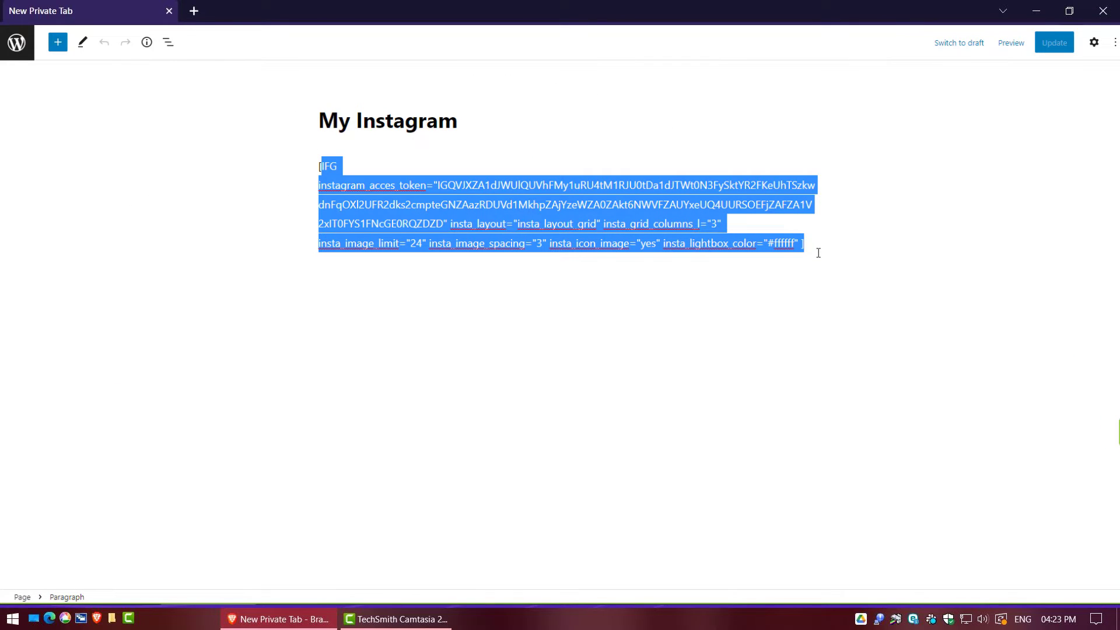
key("BackSpace")
right_click(349, 170)
left_click(408, 261)
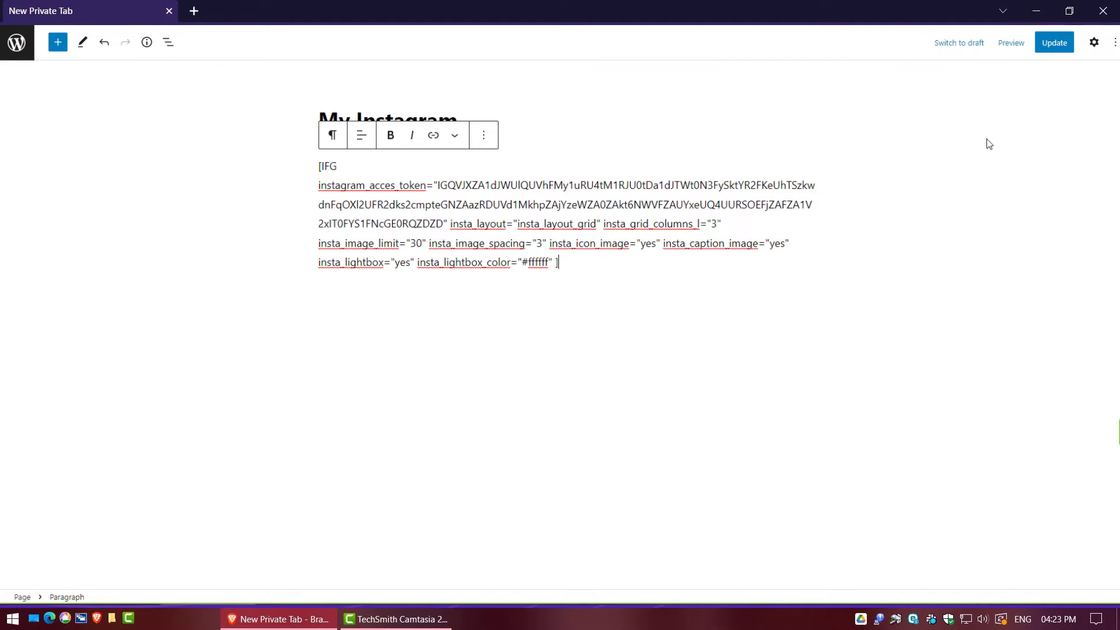
left_click(1056, 42)
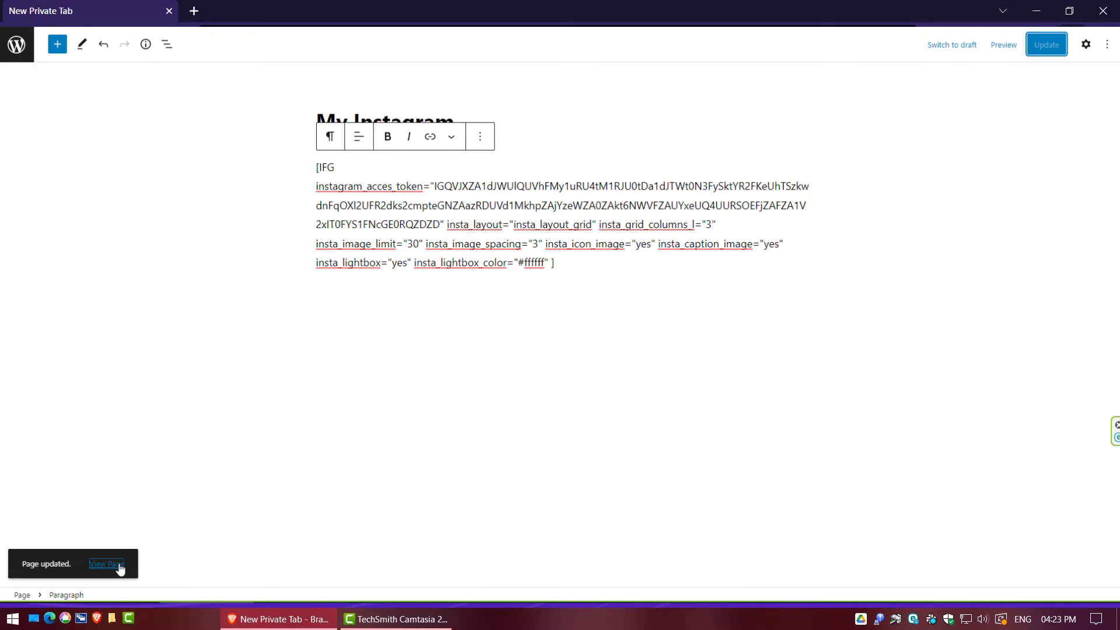
left_click(119, 566)
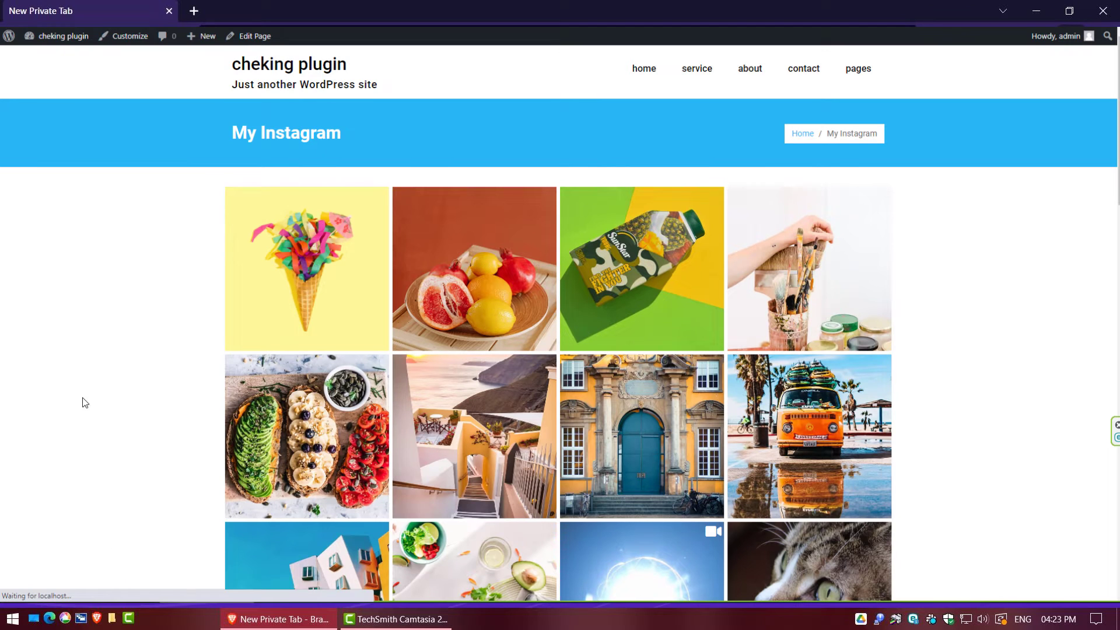
scroll(560, 324, "down", 9)
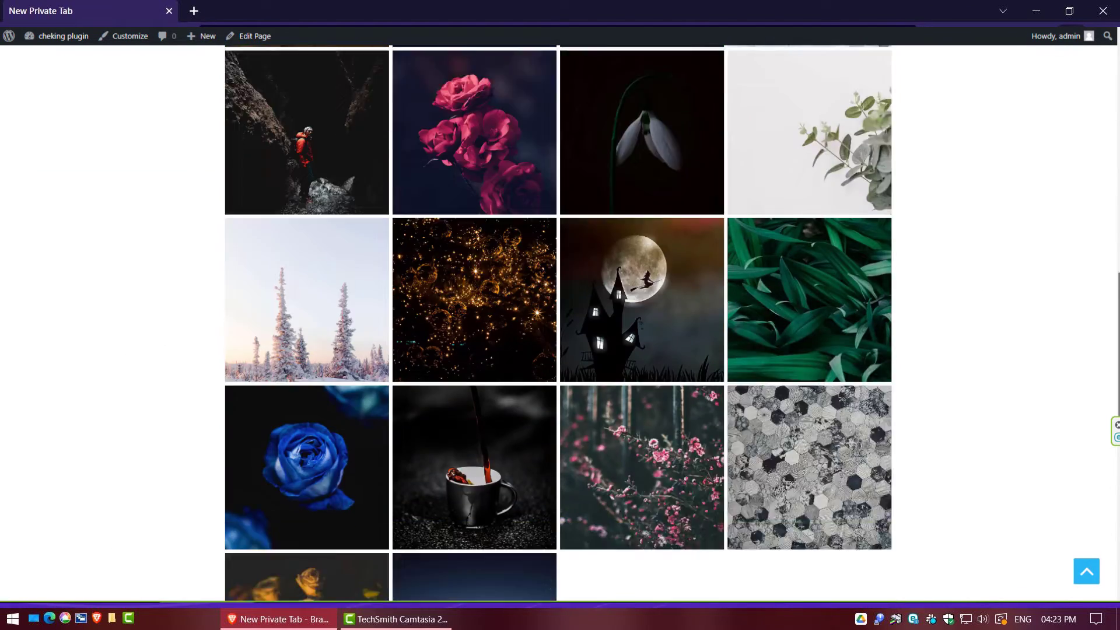
scroll(560, 325, "down", 4)
scroll(560, 324, "up", 9)
scroll(560, 324, "up", 4)
scroll(533, 193, "up", 1)
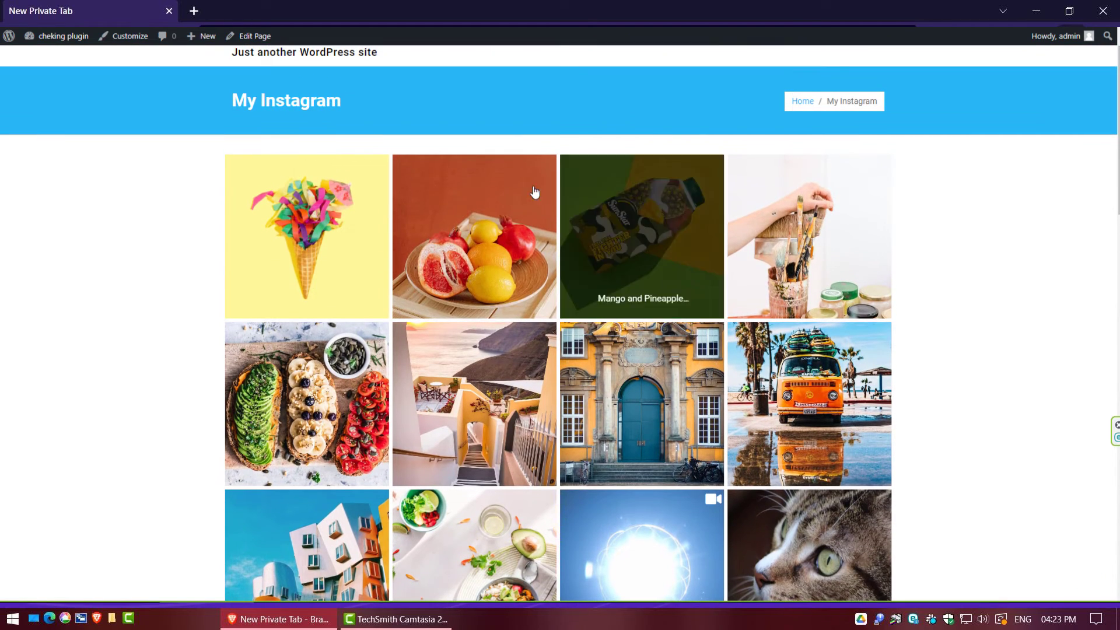
Open a feed photo in the lightbox and step through six posts to the Logo Animation video.
left_click(348, 258)
left_click(857, 324)
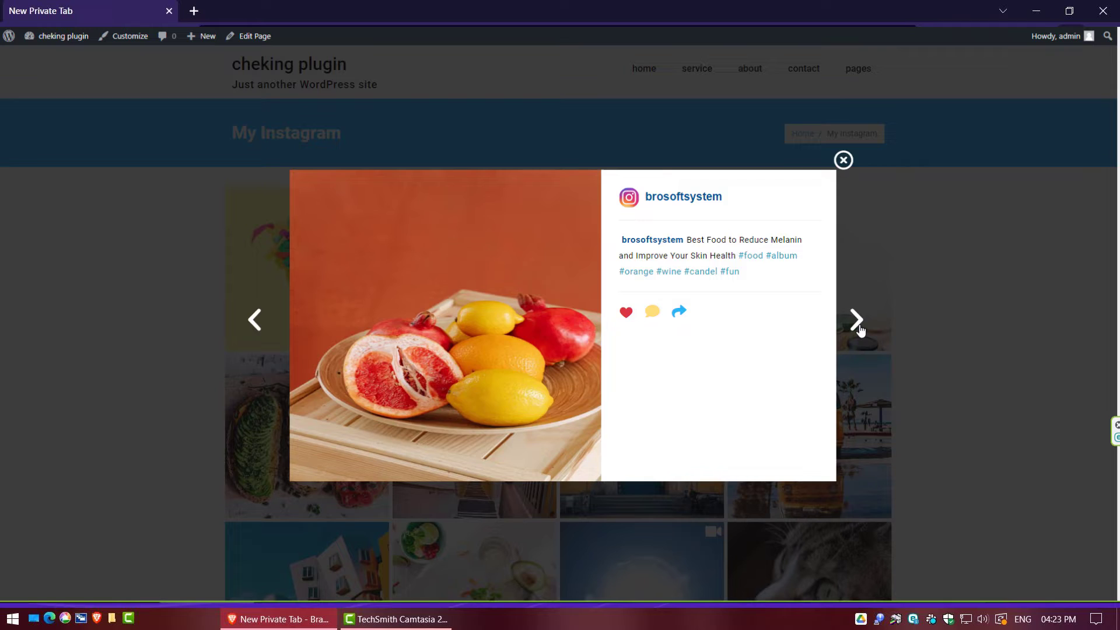
left_click(858, 323)
left_click(858, 322)
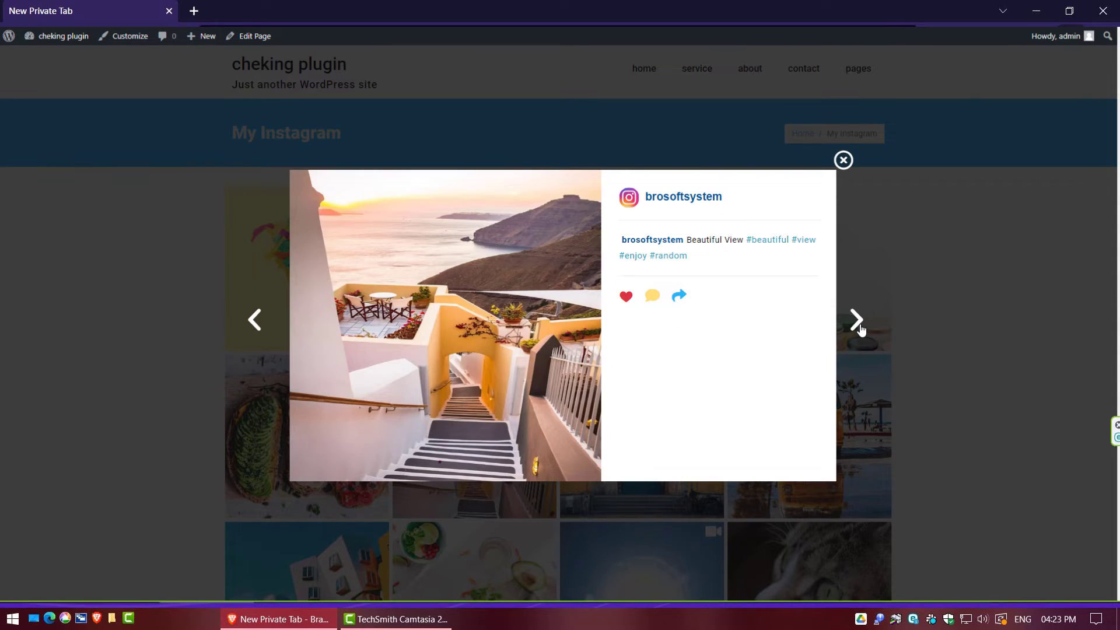
left_click(857, 322)
left_click(858, 322)
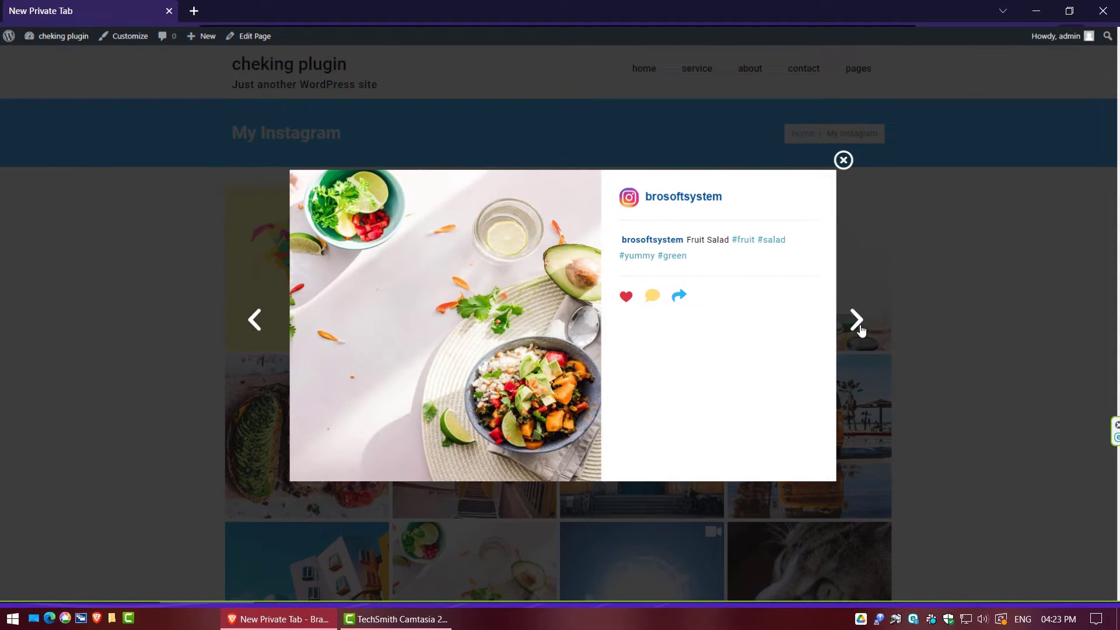
left_click(857, 322)
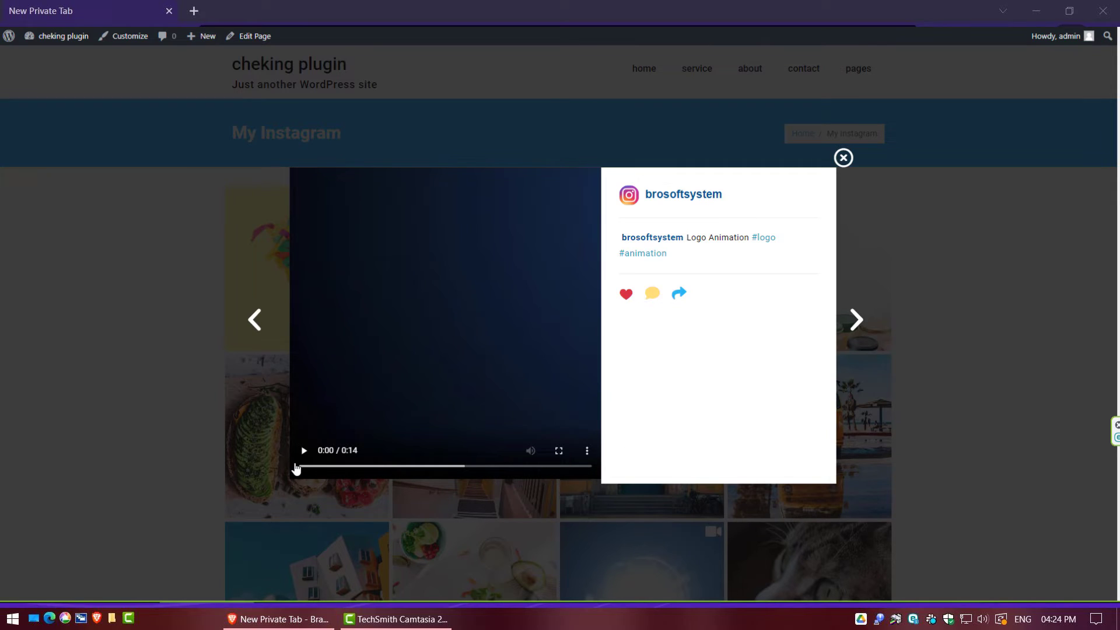
Play the logo animation video, close the lightbox, and open the coastal stairs post.
left_click(302, 453)
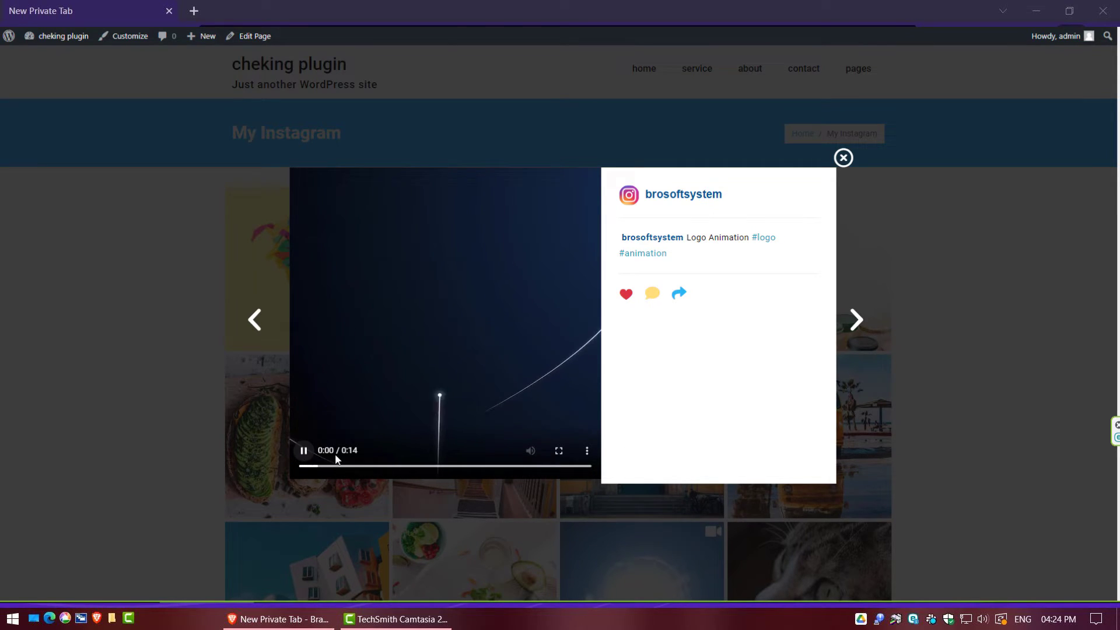
left_click(844, 158)
left_click(485, 418)
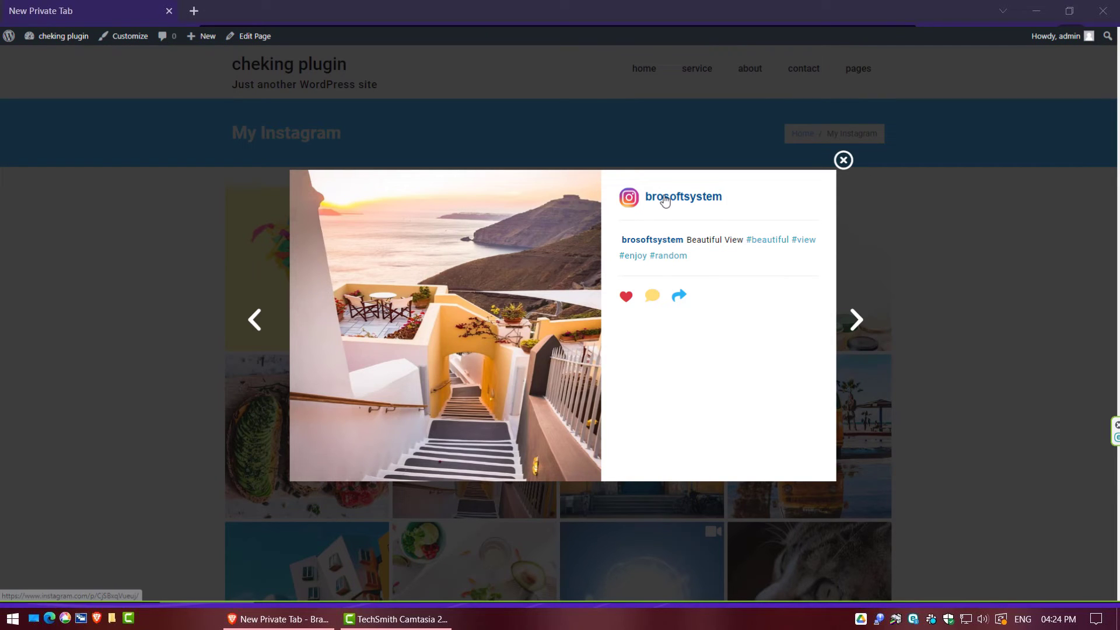